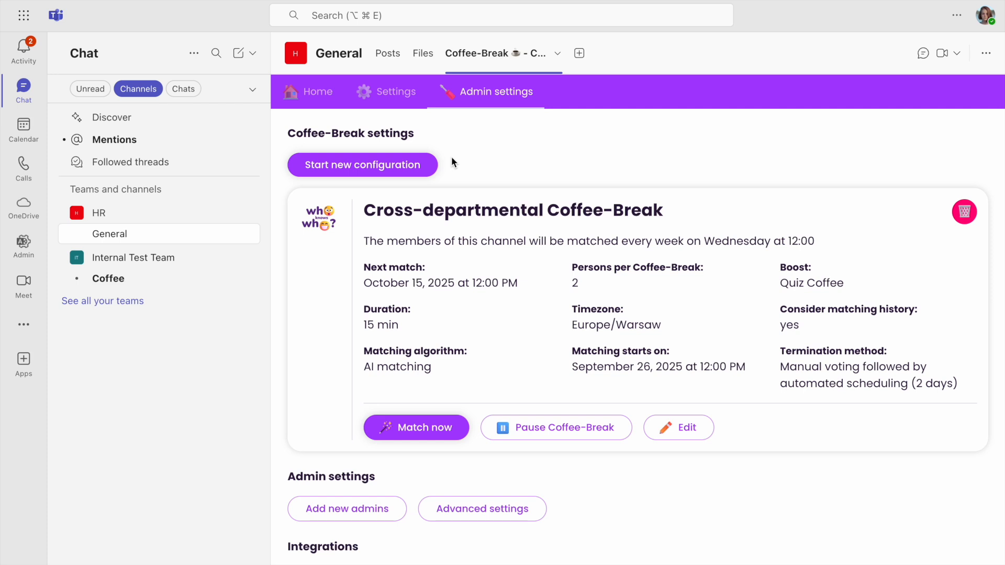
- Check the connection status of Google Meet and Microsoft Teams in the video meeting integrations
scroll(451, 156, down, 5)
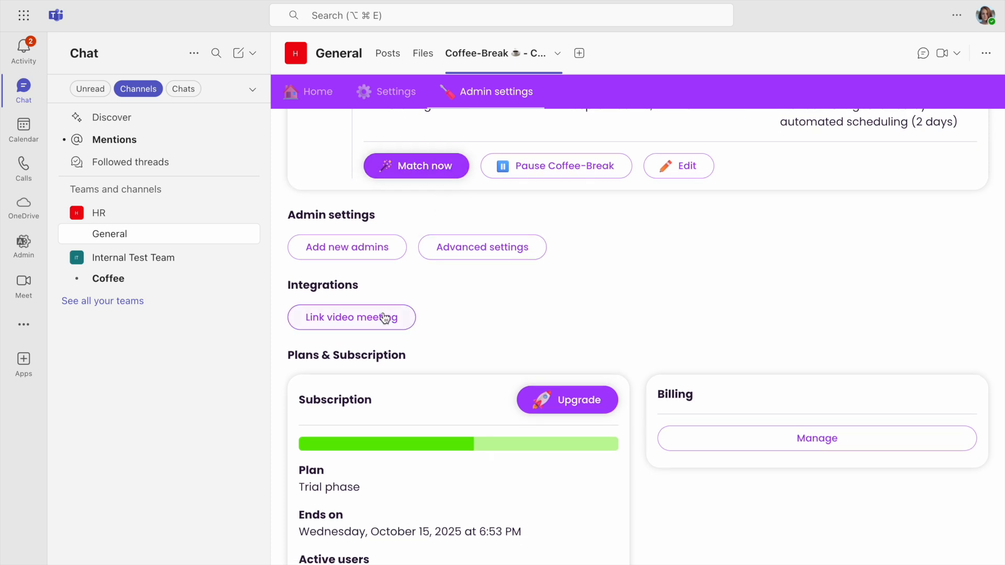
click(384, 328)
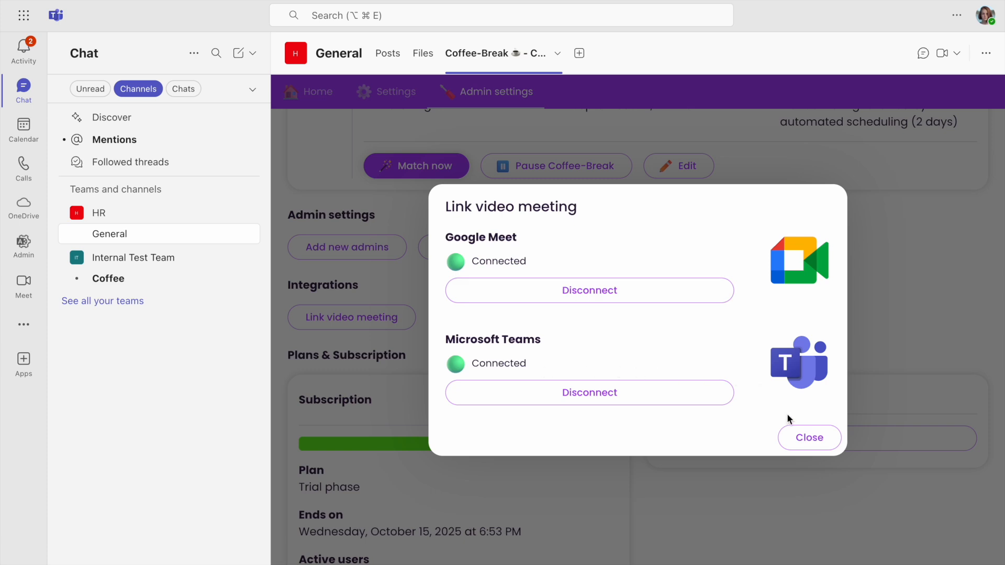
click(801, 438)
scroll(568, 329, up, 5)
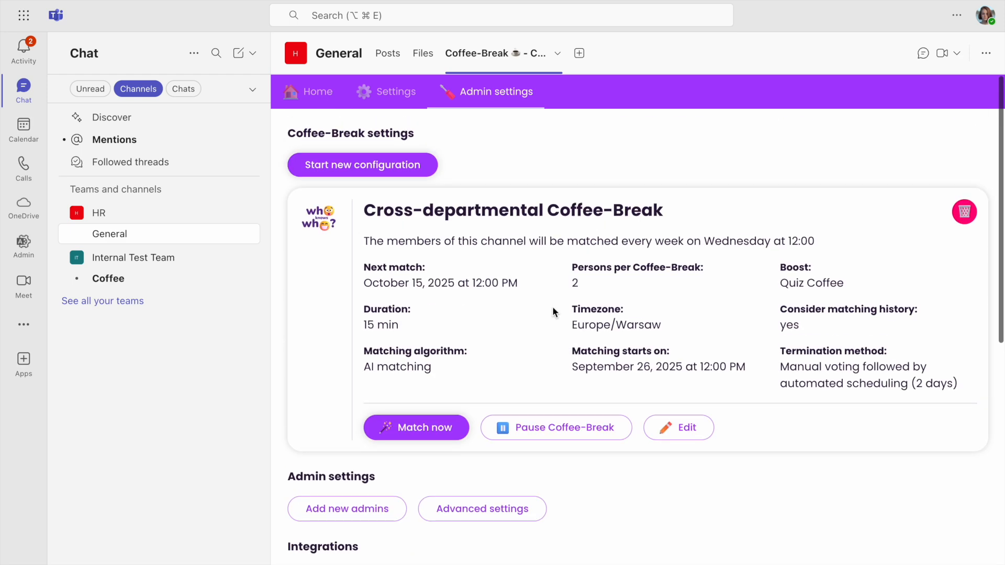
- Start a new Coffee-Break configuration and use Who Knows Who (Quiz Coffee) as the video meeting solution
click(414, 163)
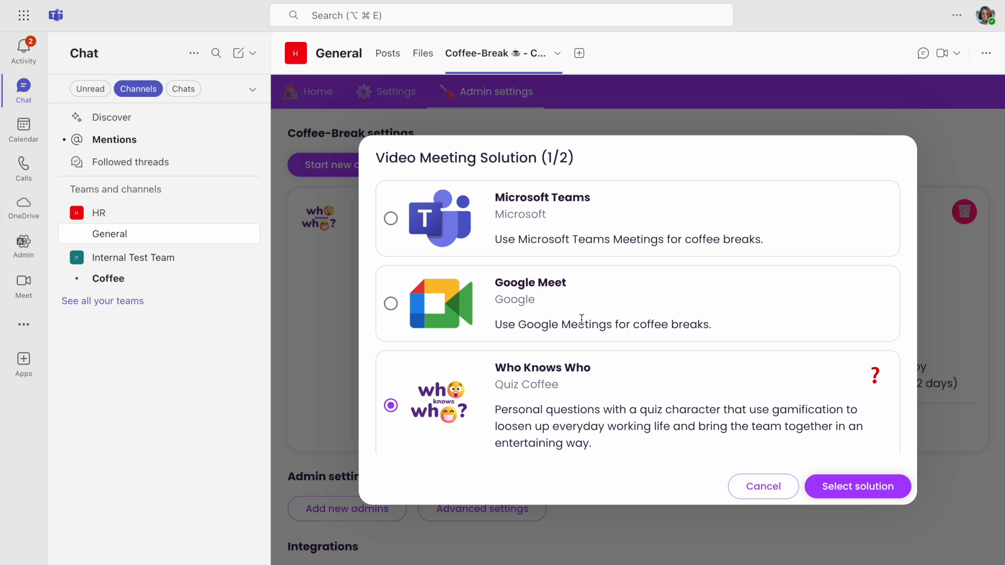
scroll(582, 319, down, 3)
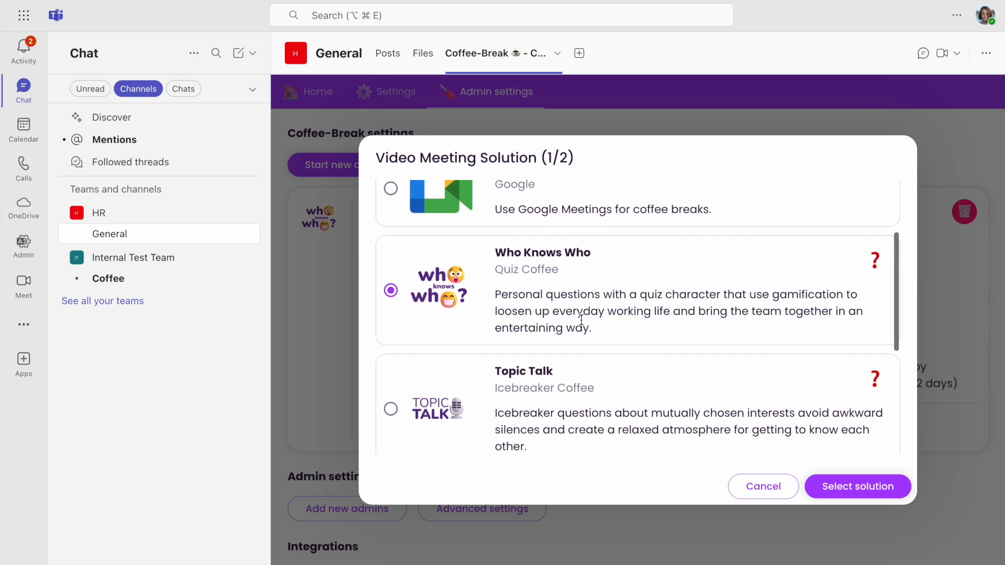
scroll(582, 319, down, 1)
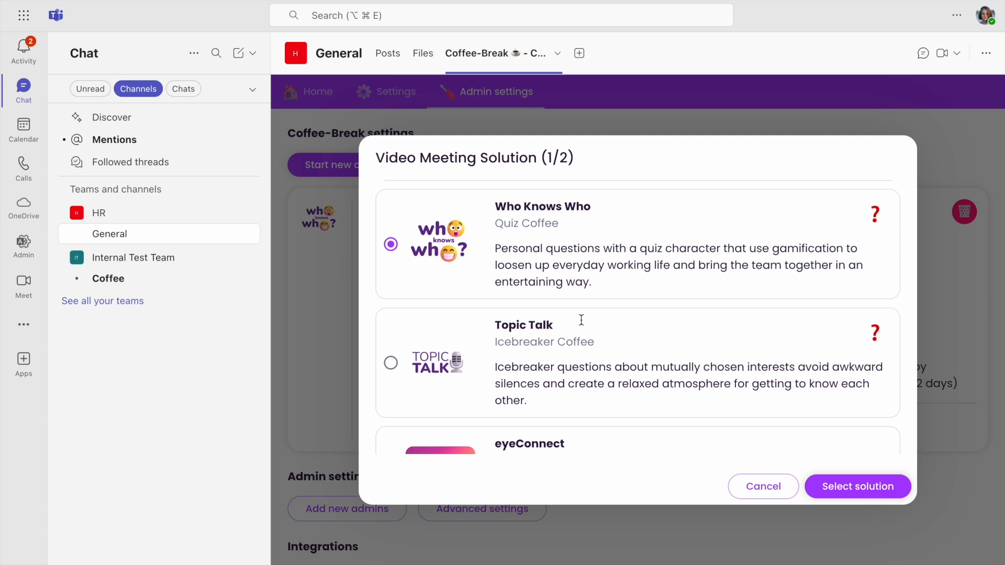
scroll(581, 320, down, 1)
scroll(582, 320, down, 3)
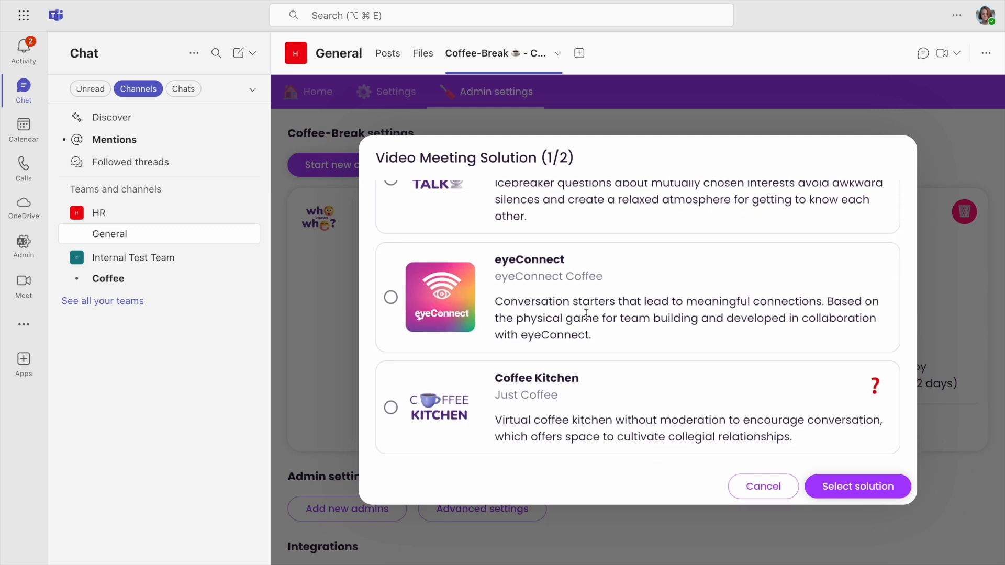
scroll(587, 314, up, 1)
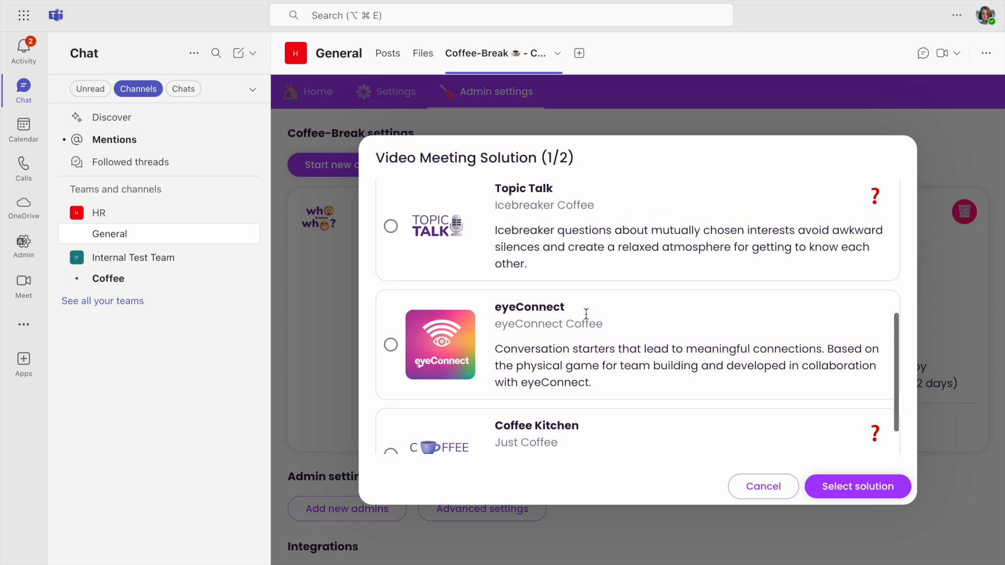
scroll(587, 315, up, 1)
scroll(586, 315, up, 3)
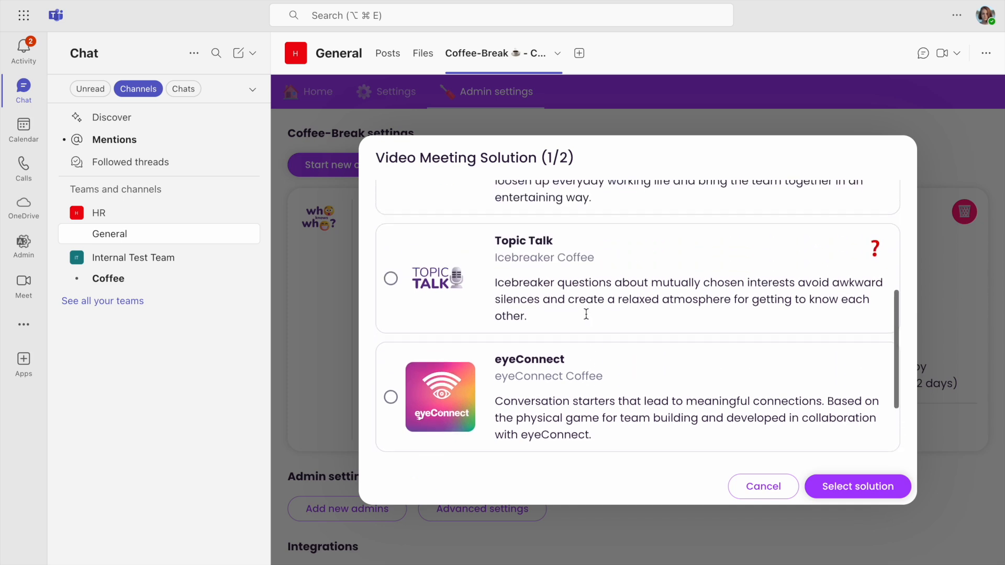
scroll(588, 313, up, 6)
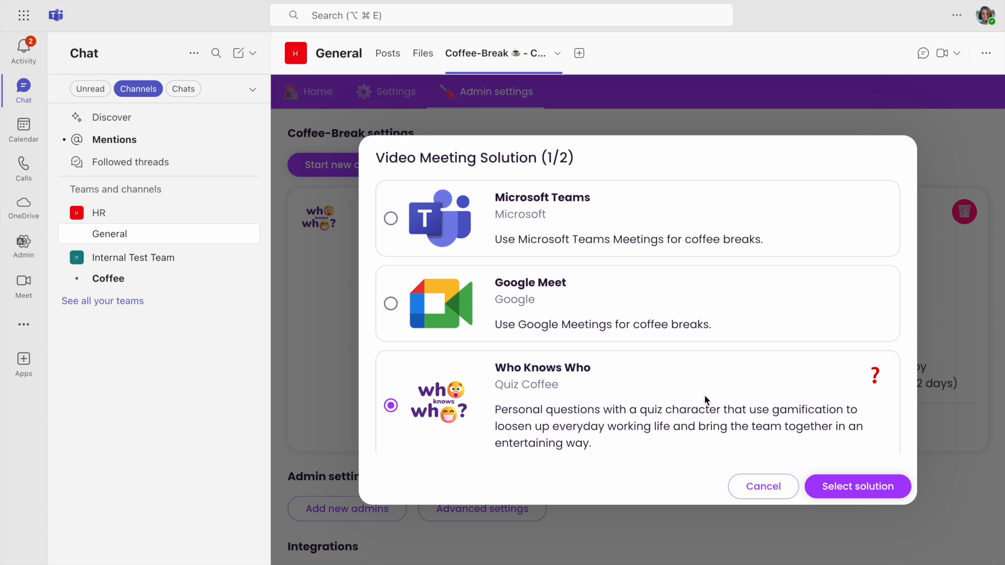
click(863, 488)
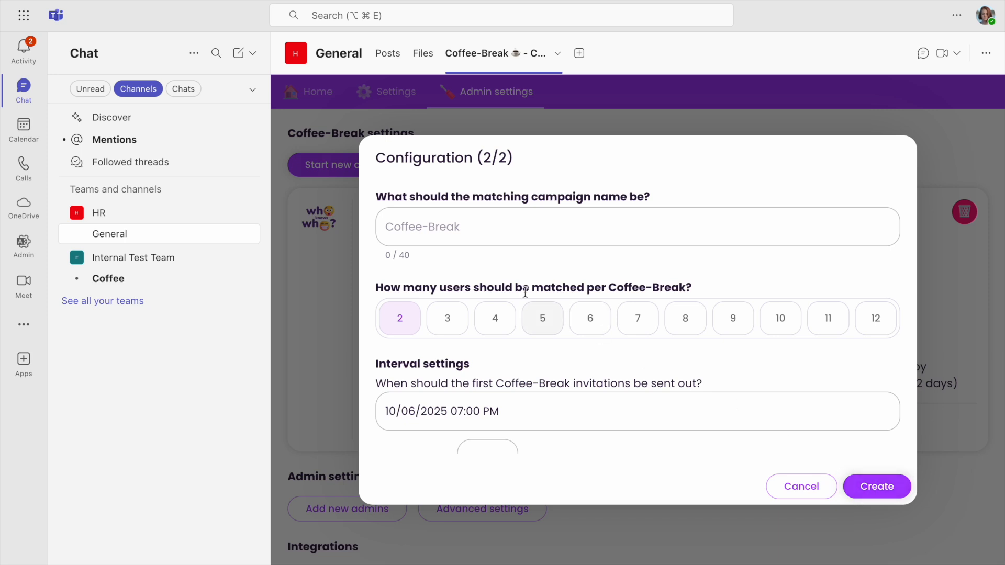
- Name the matching campaign "Coffee Chat"
click(450, 235)
text(C)
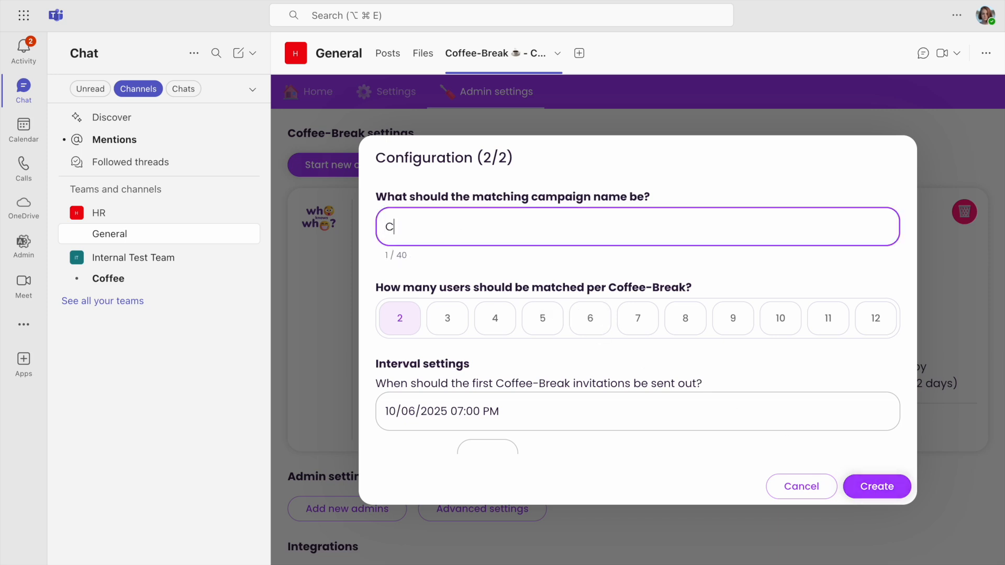
text(offee Chat)
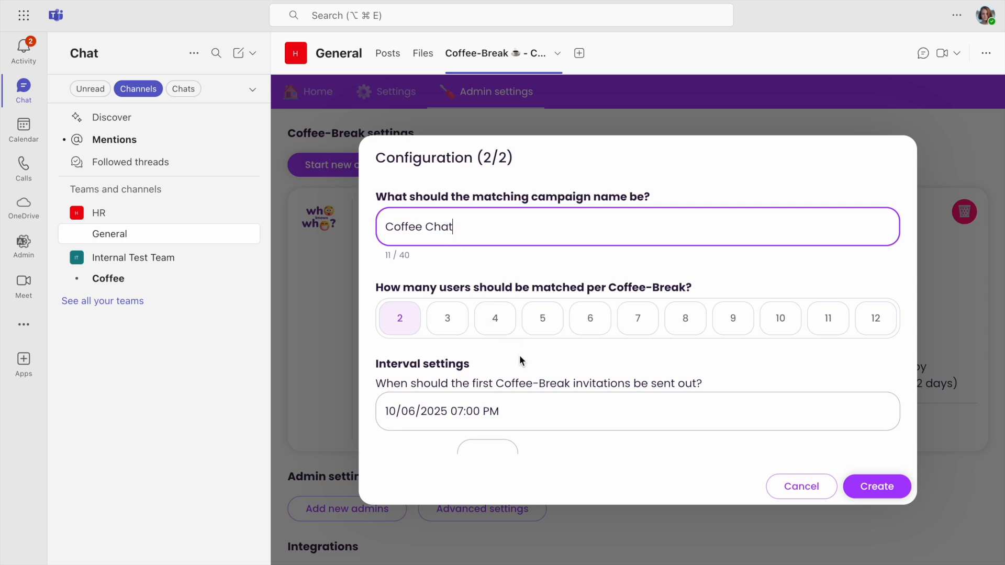
- Enable the algorithm option that makes the AI match new people and take past Coffee-Breaks into account
scroll(520, 359, down, 1)
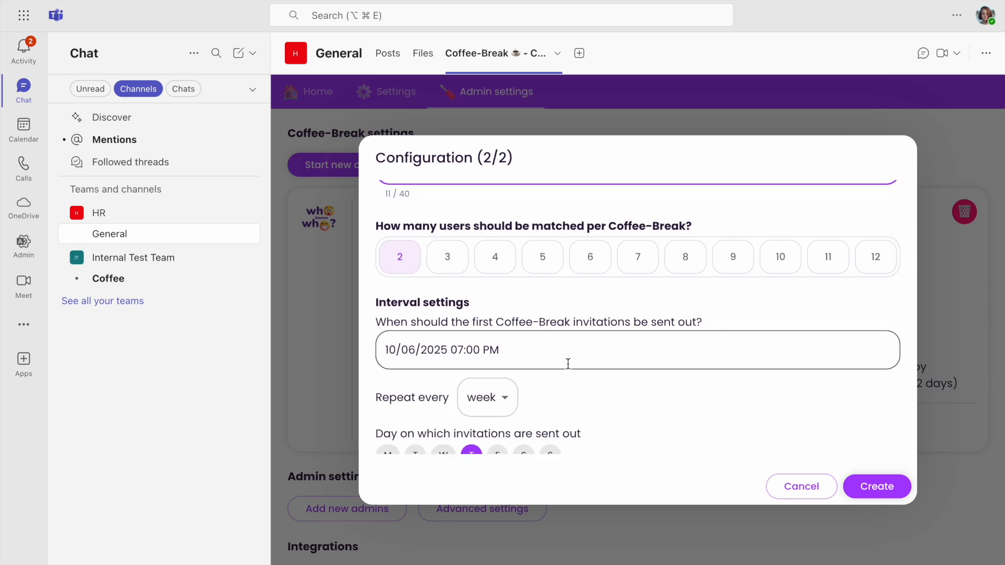
scroll(568, 363, down, 2)
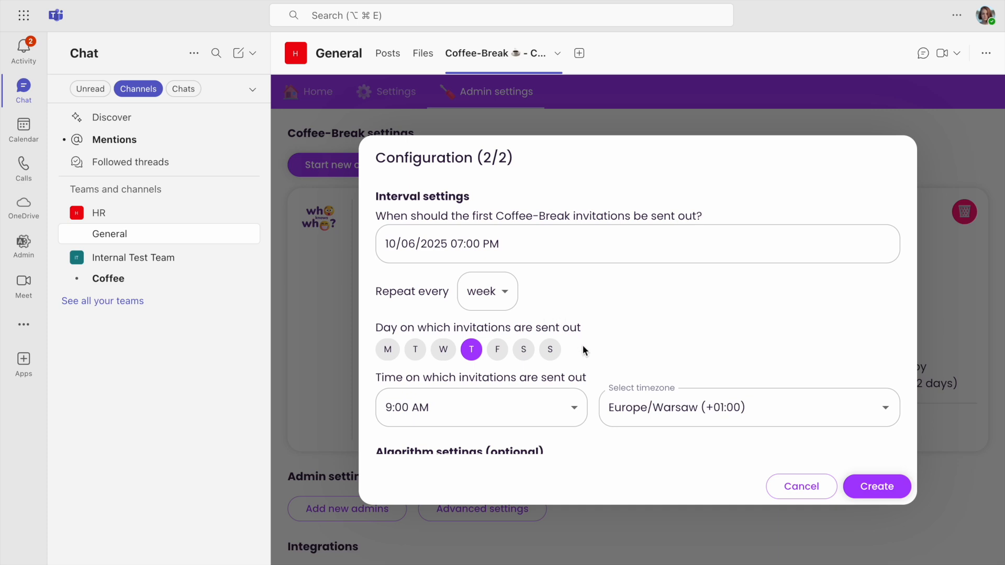
scroll(583, 350, down, 2)
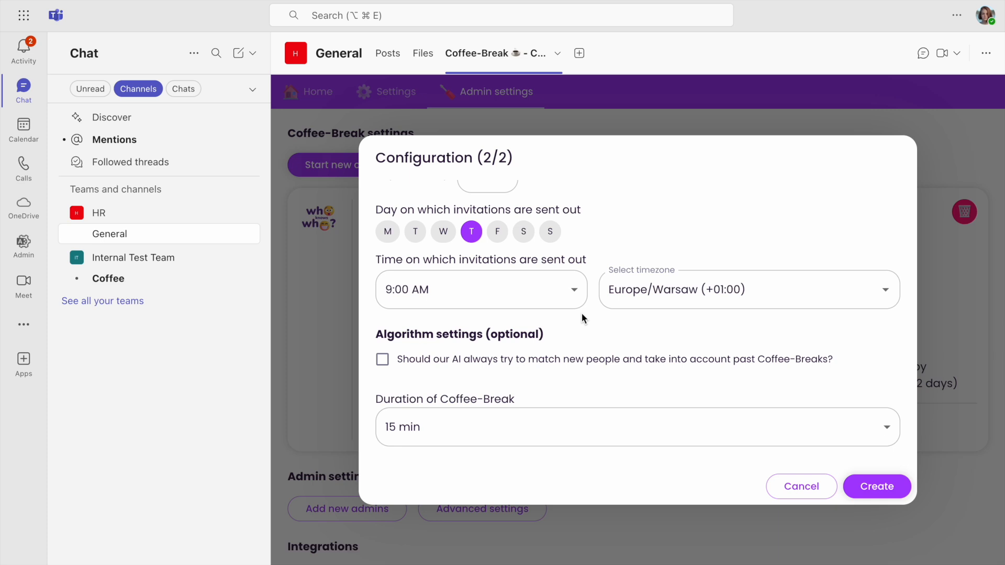
scroll(582, 318, down, 2)
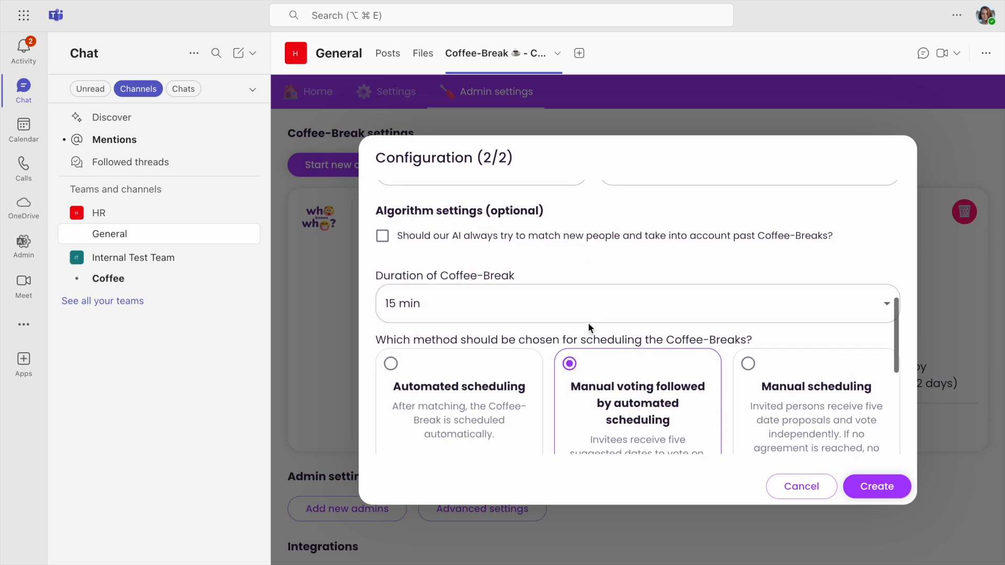
click(383, 247)
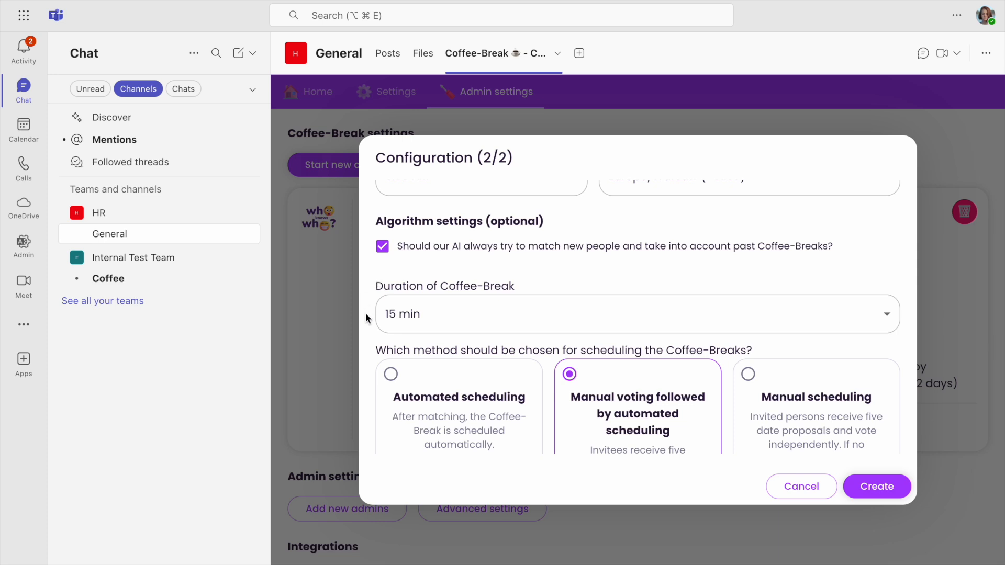
- Choose "Exclude specific users" as the participation setting and create the Coffee-Break configuration
scroll(366, 312, down, 3)
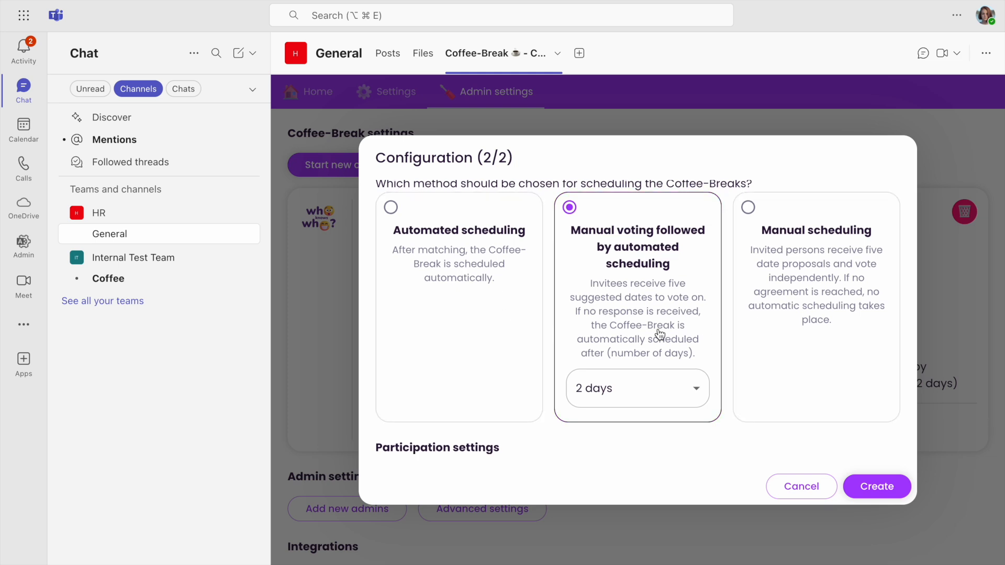
scroll(659, 335, down, 3)
click(889, 368)
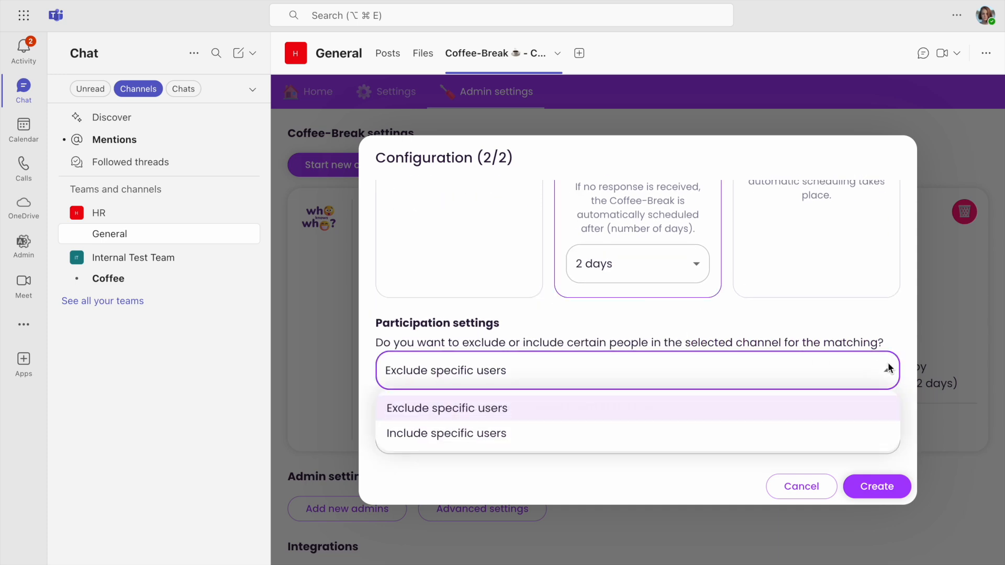
click(843, 419)
click(880, 486)
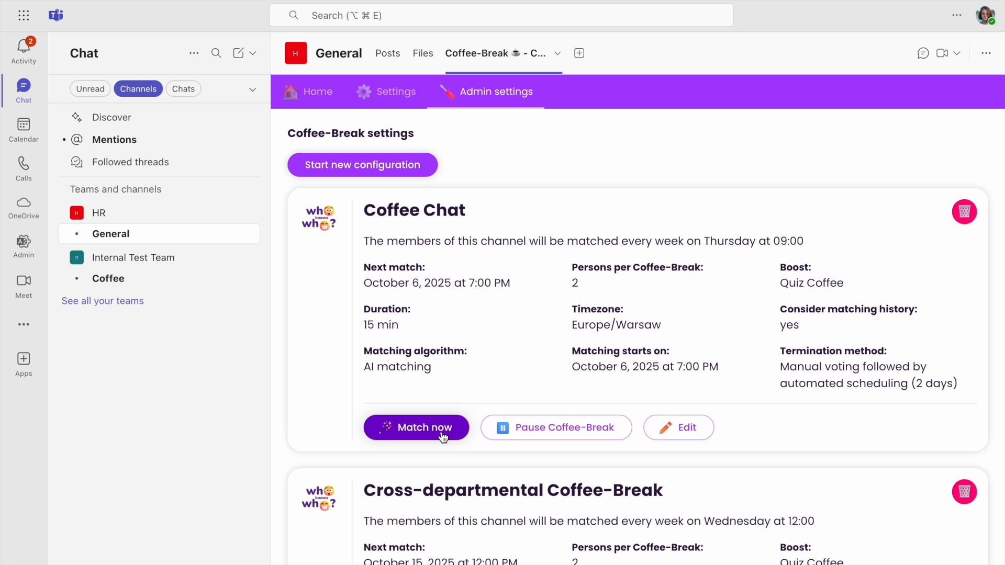
- Add the available colleague as a further Coffee-Break admin and save the admin settings
scroll(442, 436, down, 10)
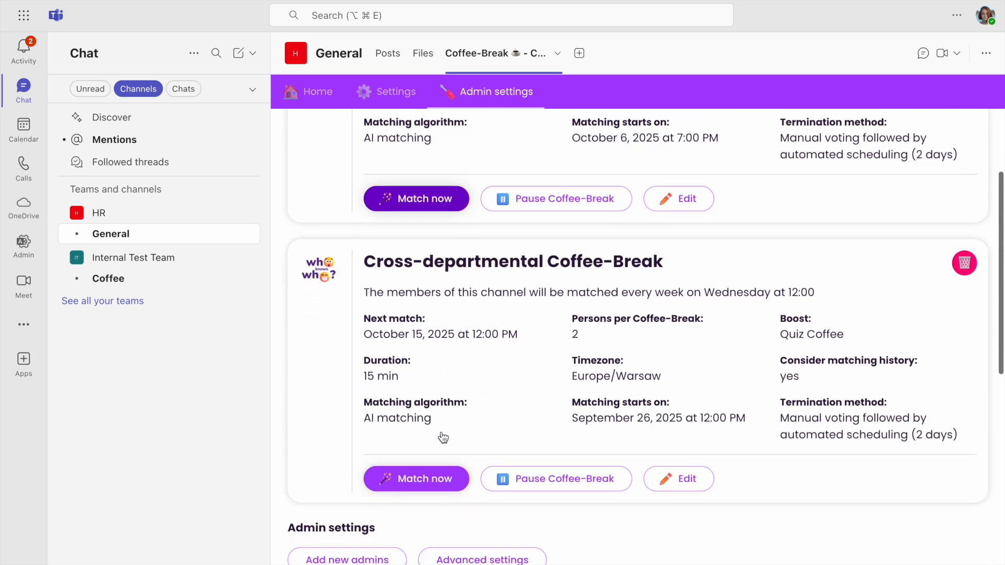
click(399, 352)
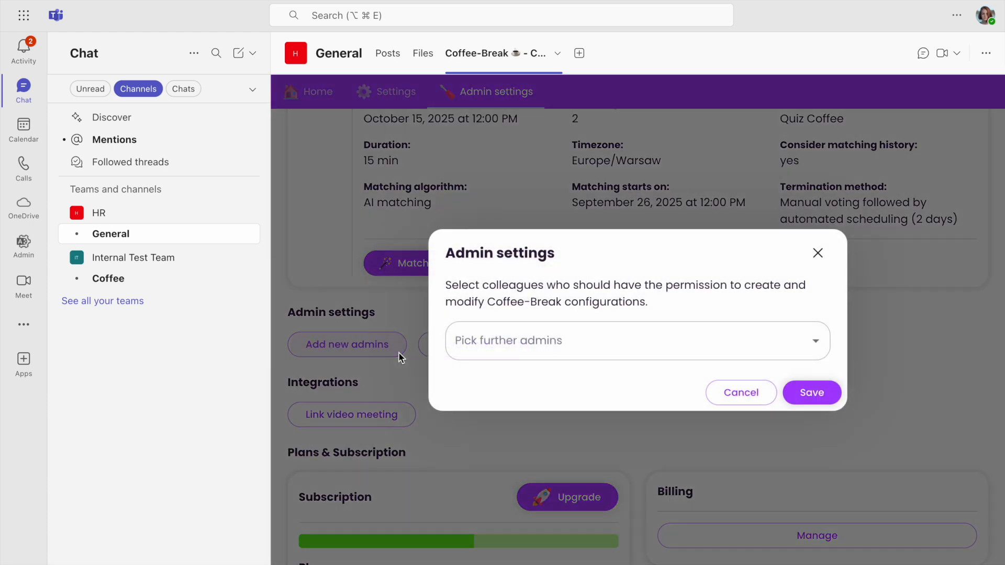
click(825, 340)
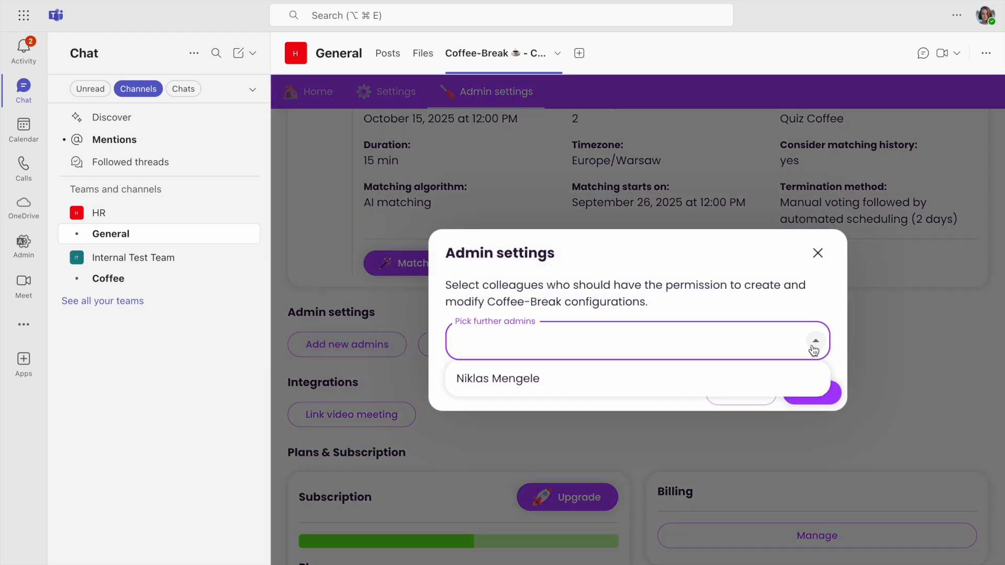
click(804, 377)
click(810, 392)
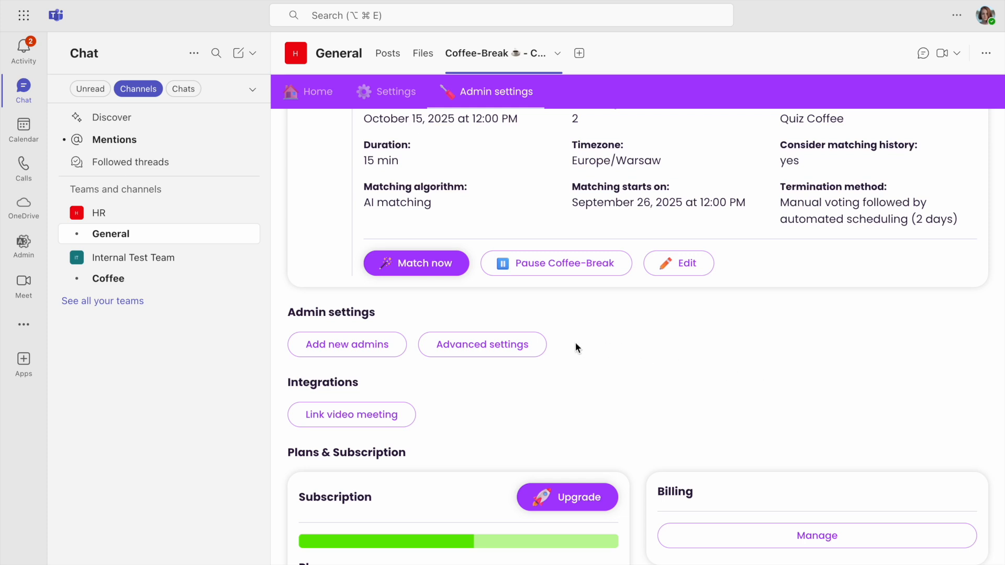
- In the advanced settings, choose "+ 2 weeks additional" for appointment suggestions and save
click(539, 344)
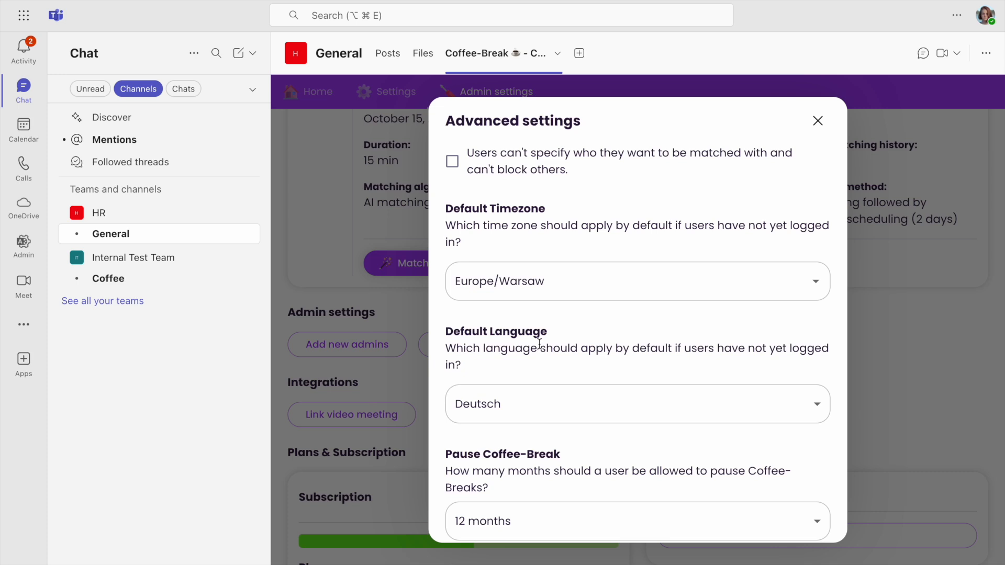
click(458, 166)
click(453, 163)
scroll(448, 398, down, 4)
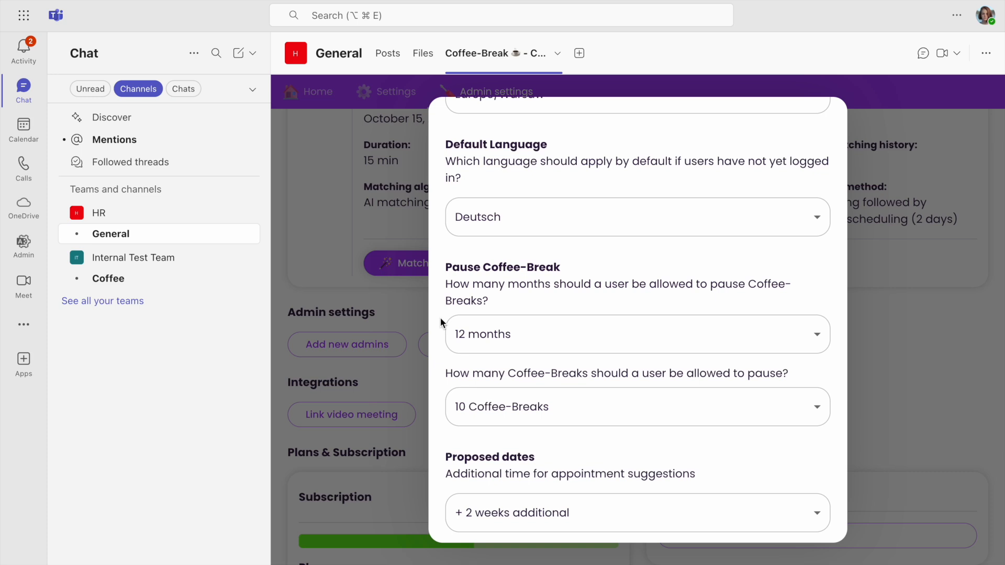
scroll(441, 318, down, 2)
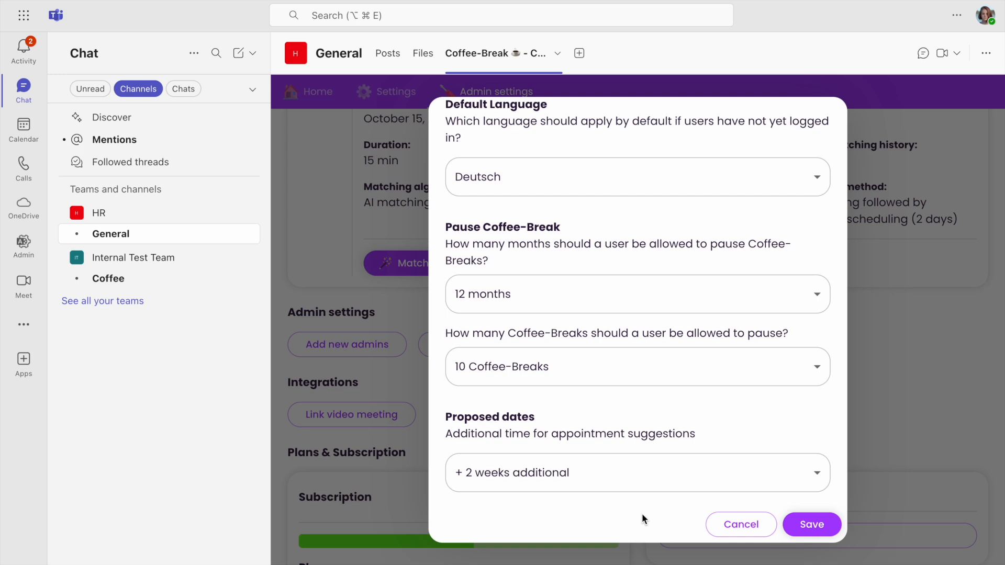
click(819, 476)
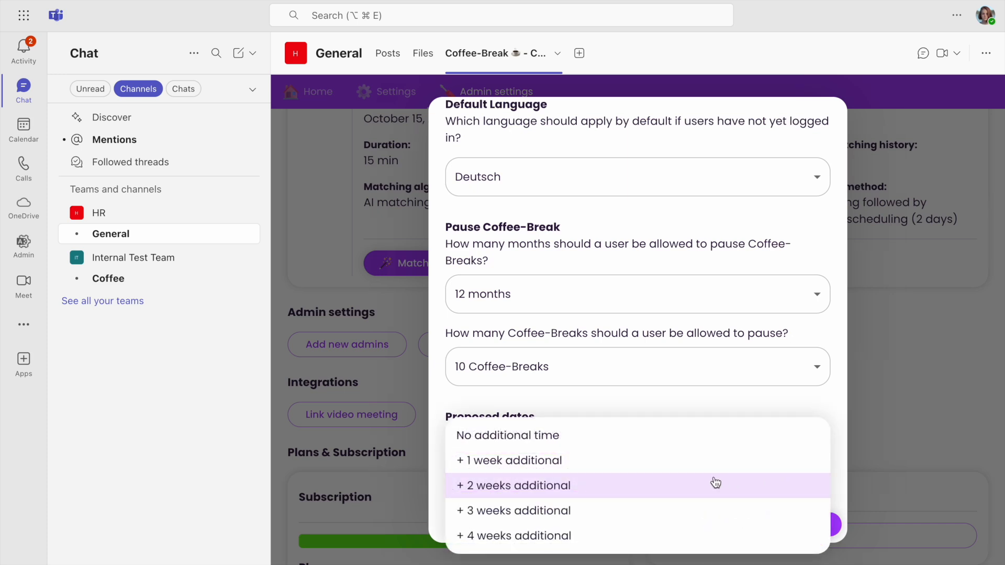
click(629, 486)
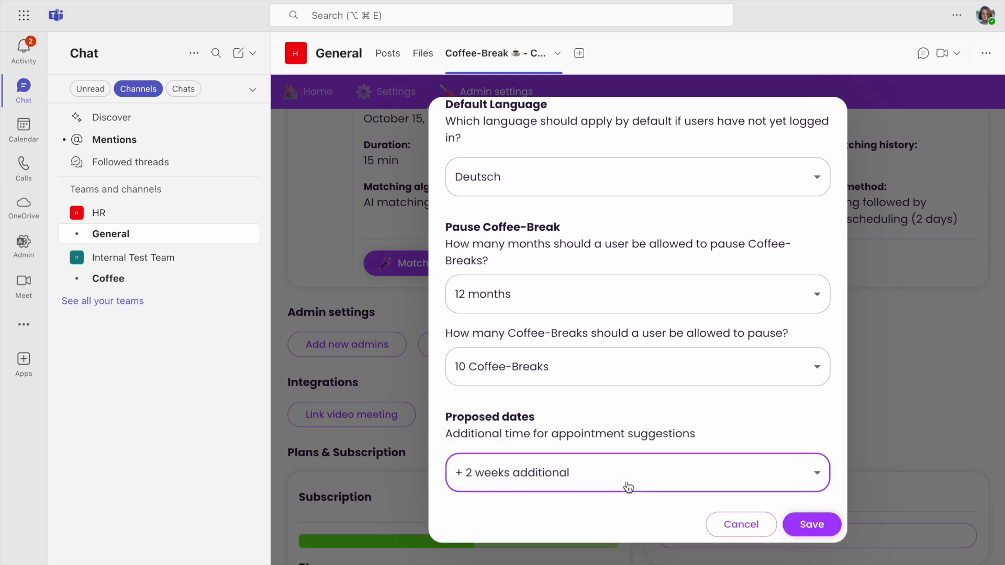
click(809, 527)
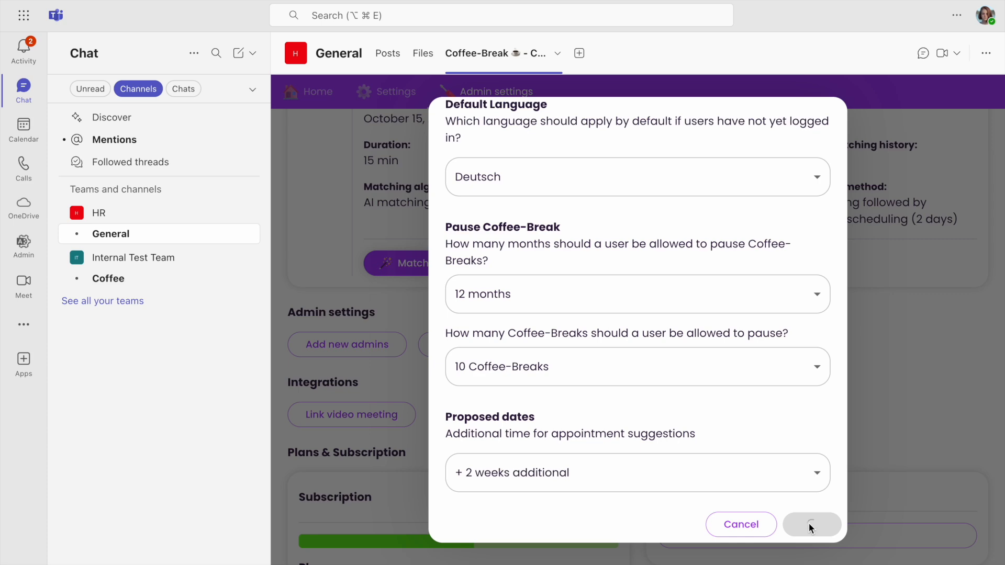
- Review the subscription, billing and support sections of the admin settings
scroll(780, 530, down, 3)
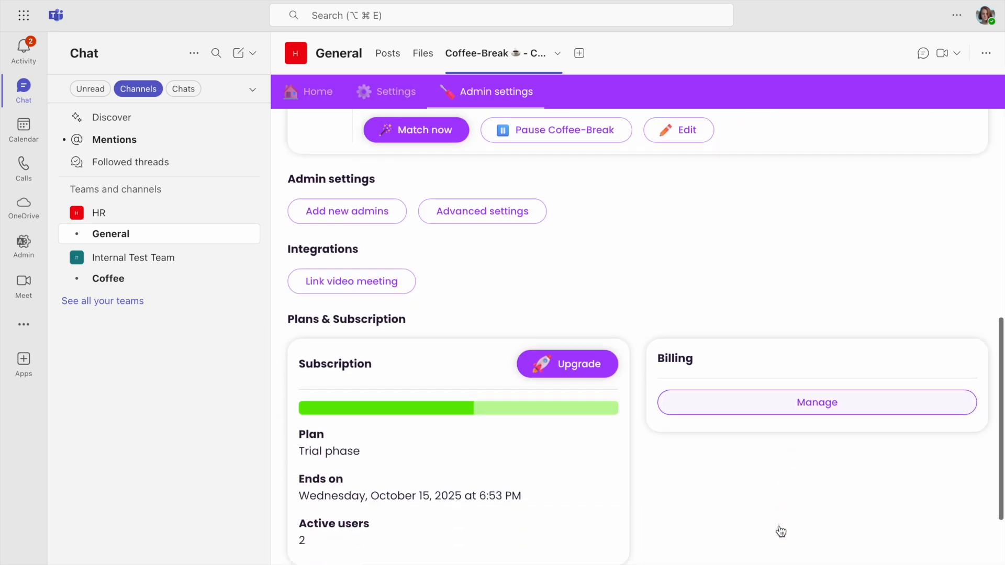
scroll(781, 532, down, 2)
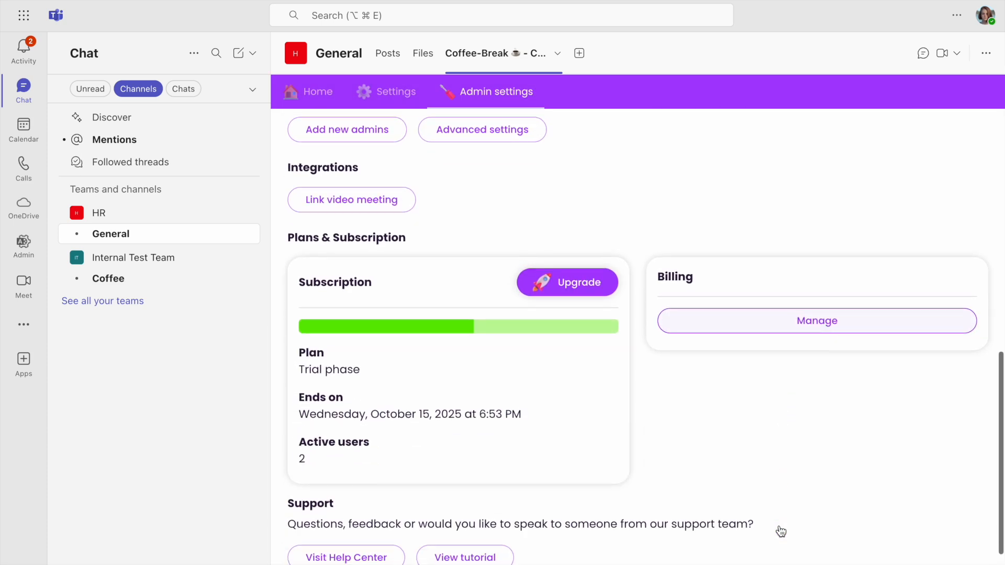
scroll(780, 532, down, 1)
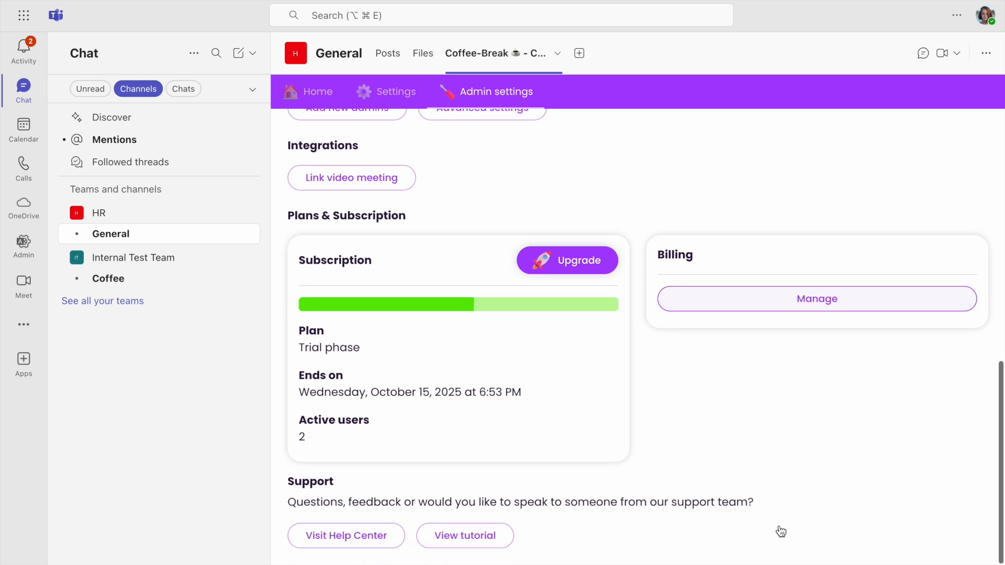